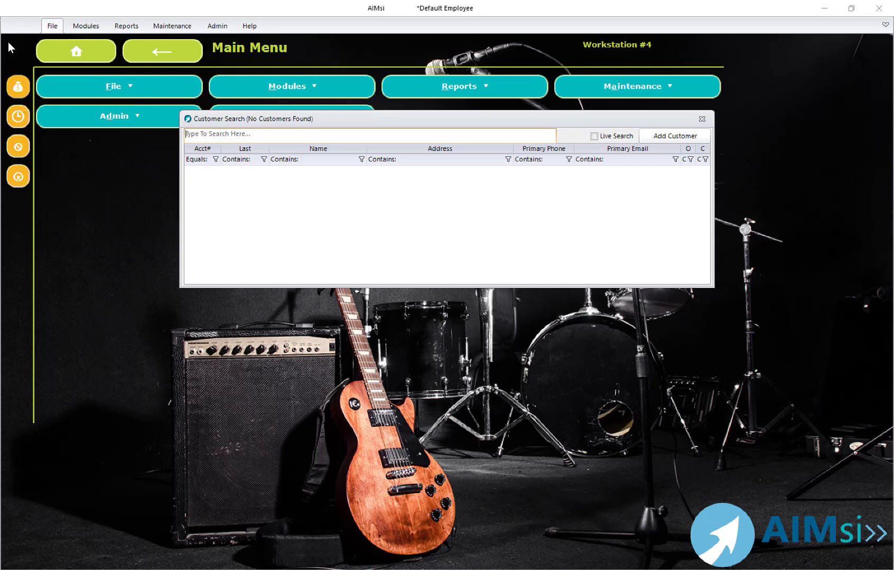
# - Turn on Live Search and search the customers for "A"
pyautogui.click(594, 136)
pyautogui.click(311, 135)
pyautogui.write('A')
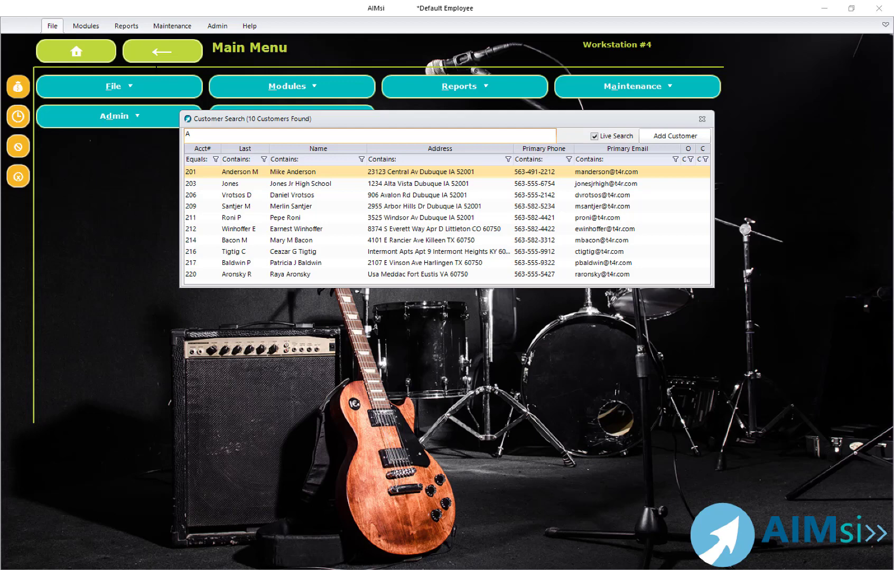
# - Turn off Live Search and search for the customer by the beginning of the last name
pyautogui.click(594, 137)
pyautogui.write('NDER')
pyautogui.press('Return')
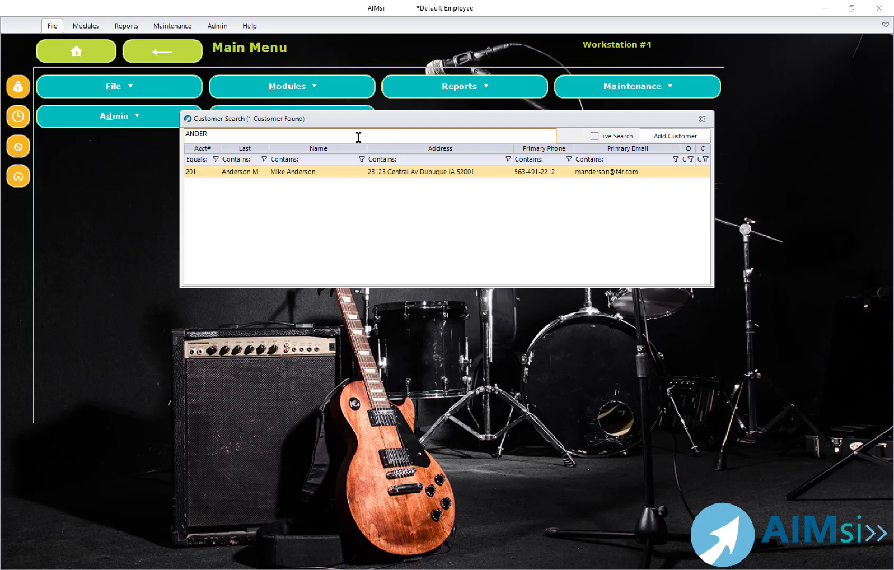
# - Clear the search text and list all customers
pyautogui.press('BackSpace')
pyautogui.press('BackSpace')
pyautogui.press('BackSpace')
pyautogui.press('Return')
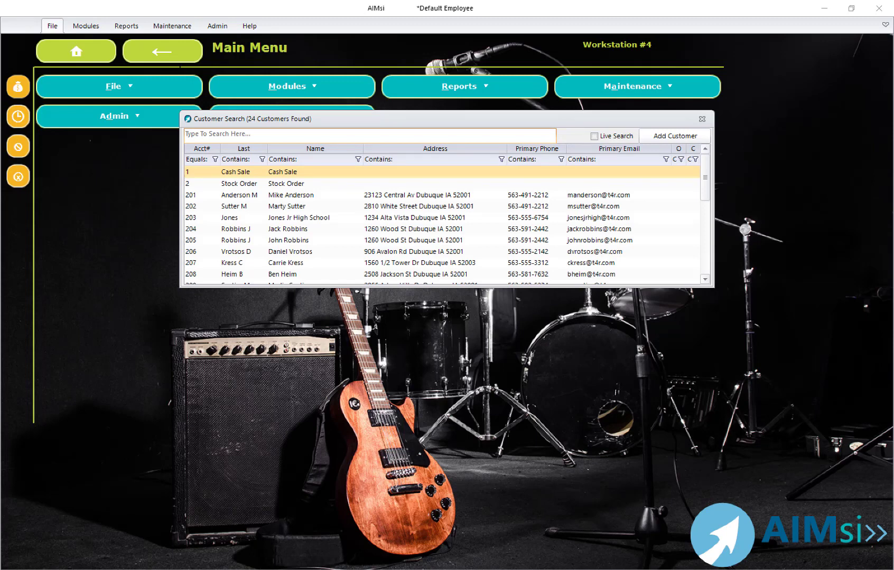
pyautogui.click(201, 80)
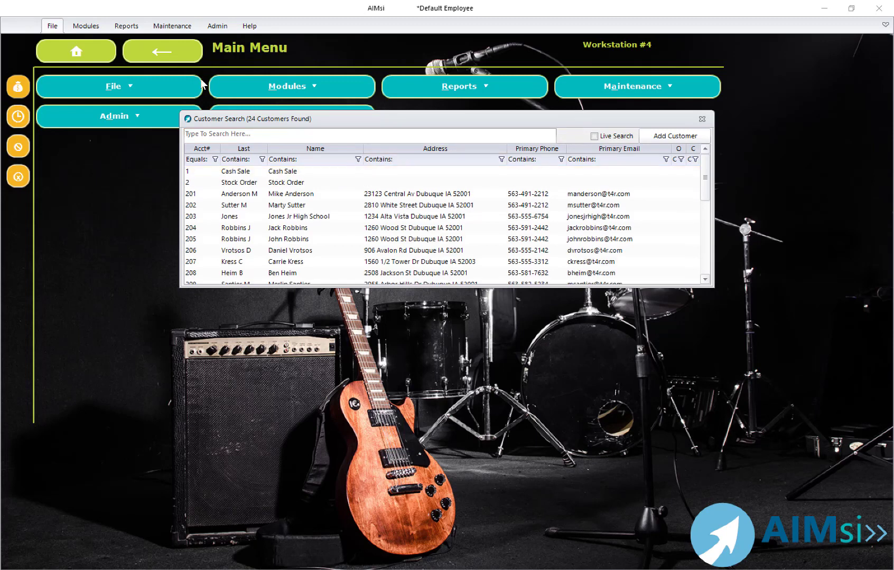
pyautogui.press('Tab')
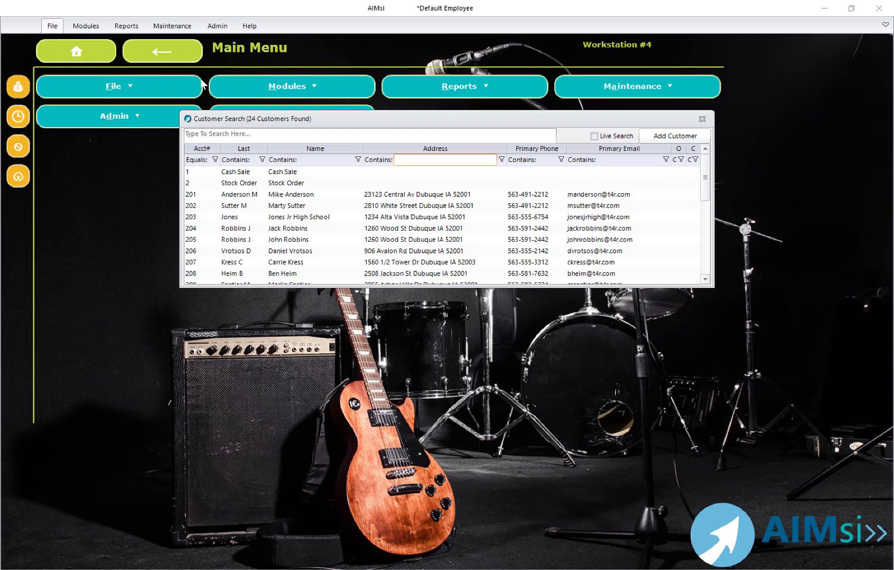
pyautogui.write('AND')
pyautogui.press('BackSpace')
pyautogui.press('BackSpace')
pyautogui.press('BackSpace')
# - Filter the Name column by part of the customer's last name and choose the matching customer for the point-of-sale transaction
pyautogui.hotkey('shift', 'Tab')
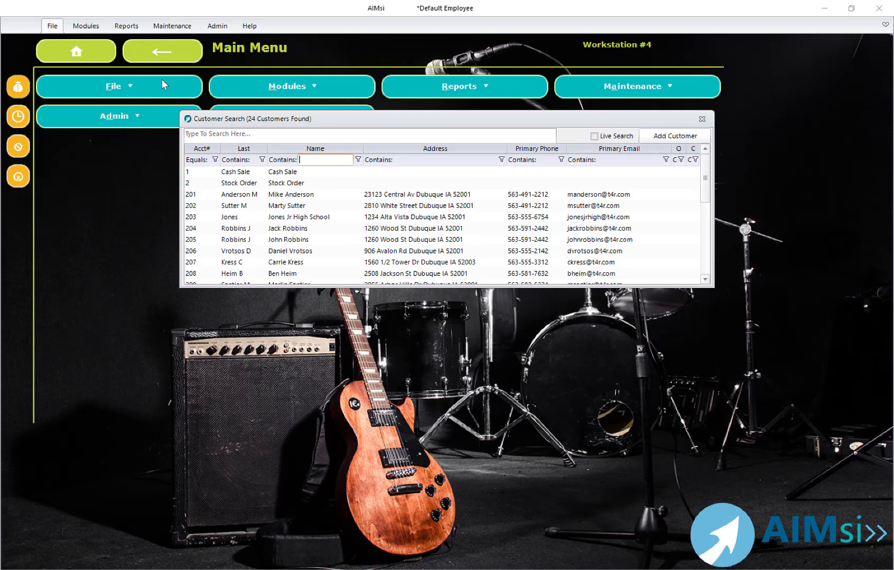
pyautogui.write('AND')
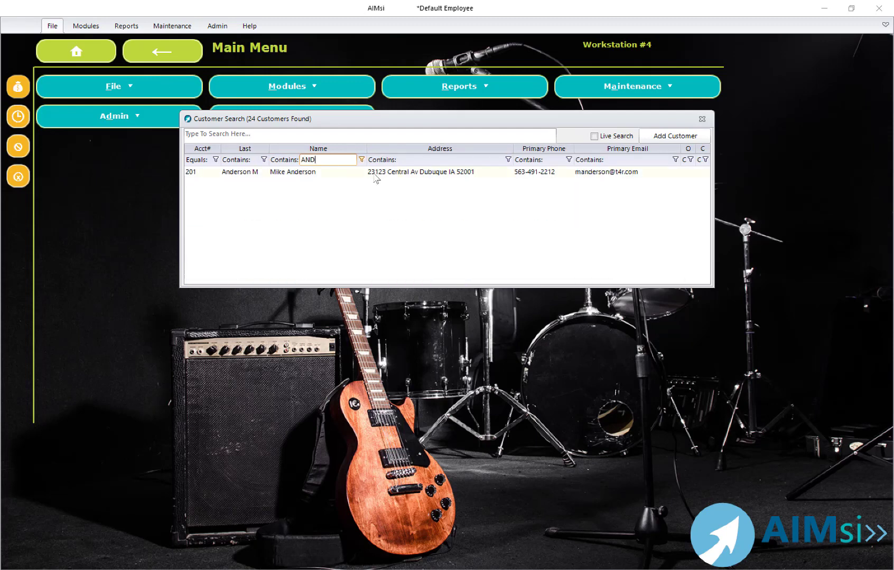
pyautogui.press('Down')
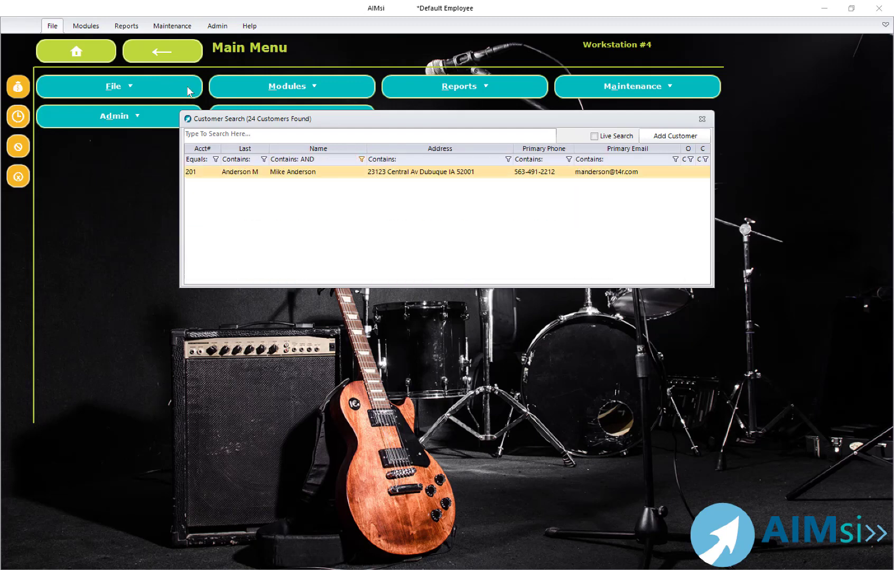
pyautogui.press('Return')
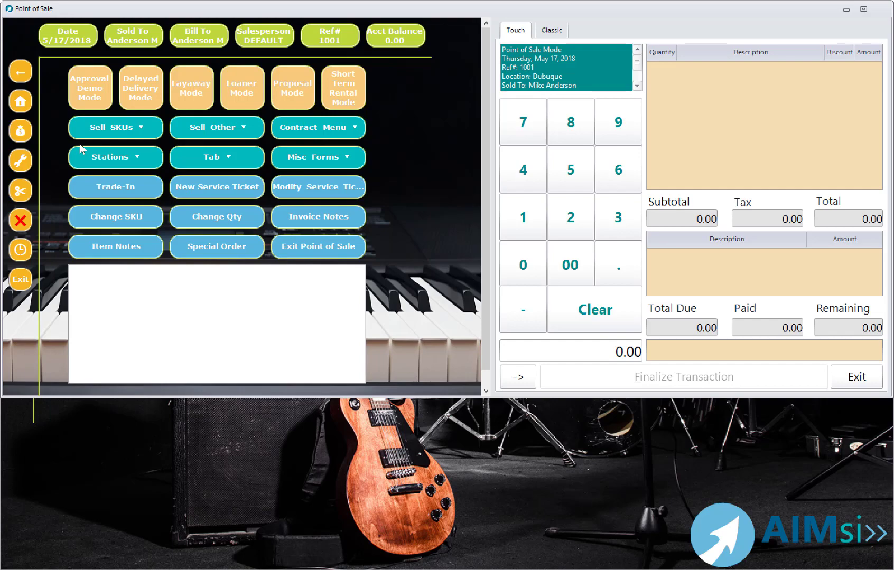
# - Open the customer's history, look through the available history types with Invoice kept selected, and close the history
pyautogui.hotkey('ctrl', 'h')
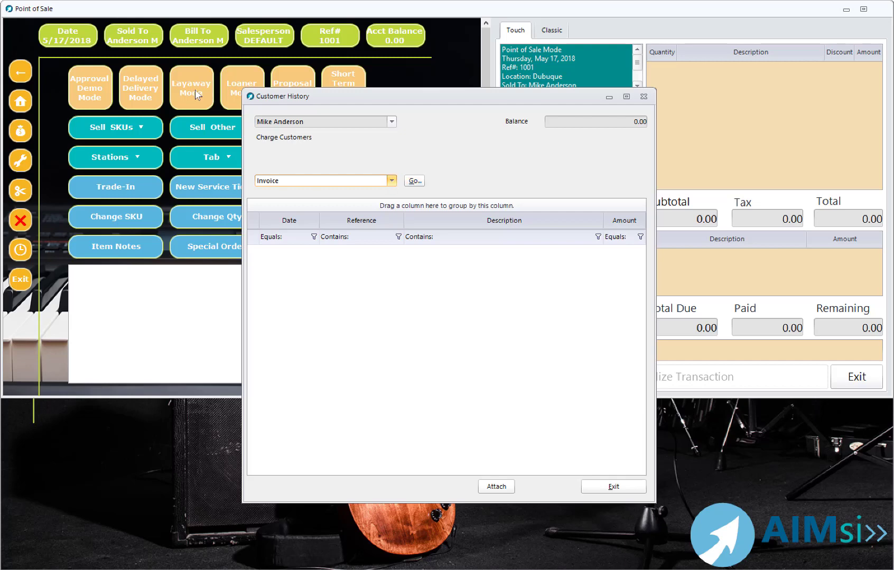
pyautogui.hotkey('alt', 'Down')
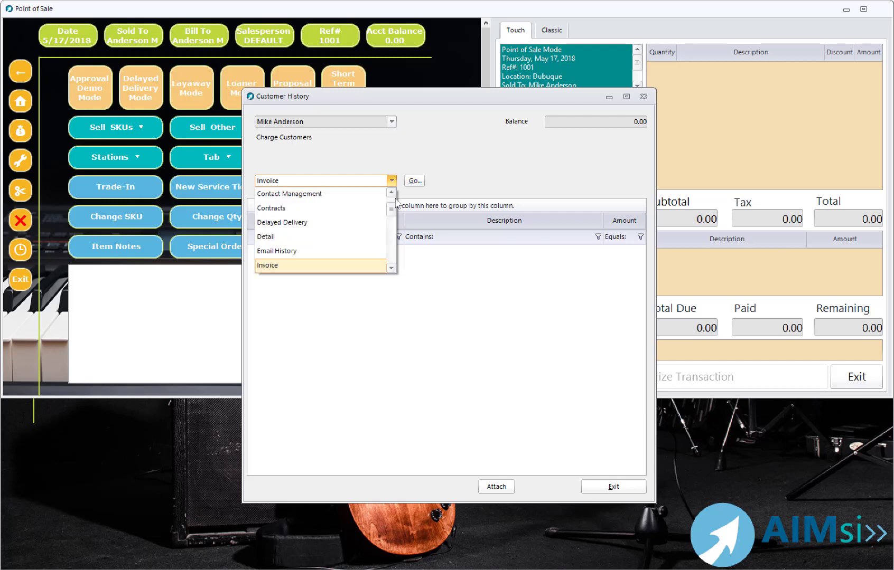
pyautogui.click(391, 269)
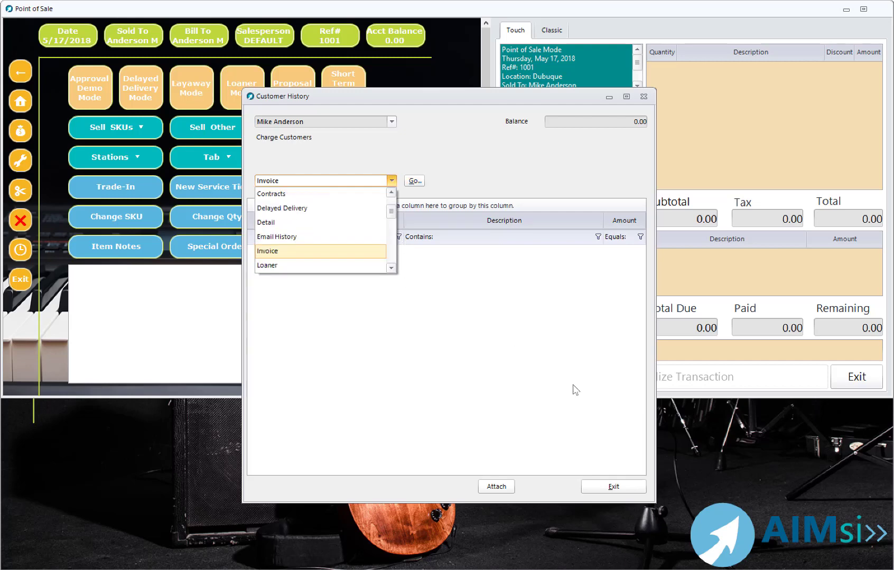
pyautogui.click(303, 251)
pyautogui.click(595, 481)
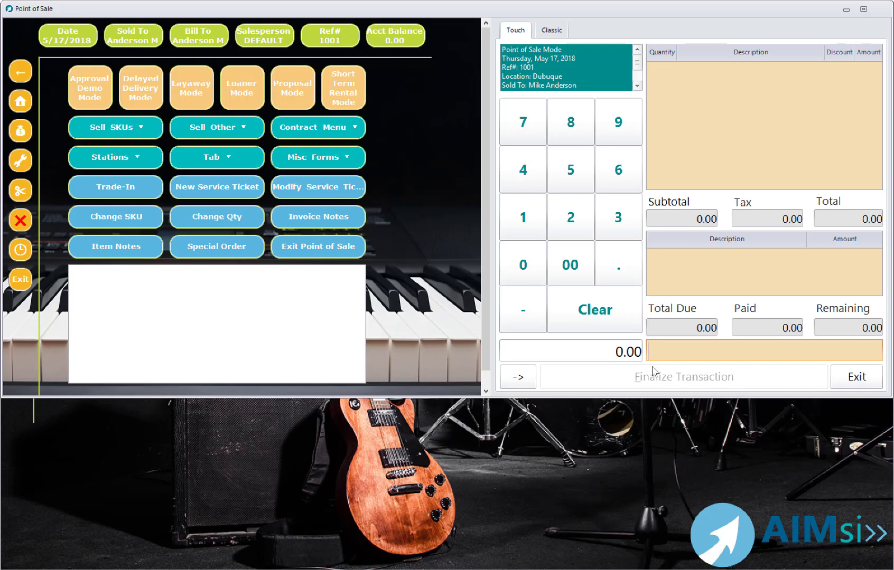
# - Search the inventory for "OIL" and add Valve Oil (RT14) to the sale with a quantity of 2
pyautogui.click(561, 225)
pyautogui.write('Ol')
pyautogui.write('L')
pyautogui.press('Return')
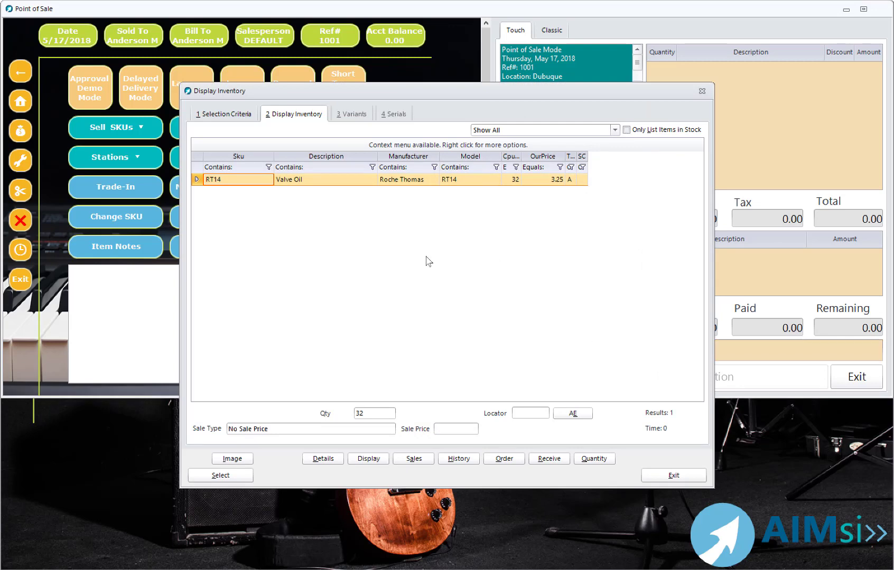
pyautogui.hotkey('alt', '1')
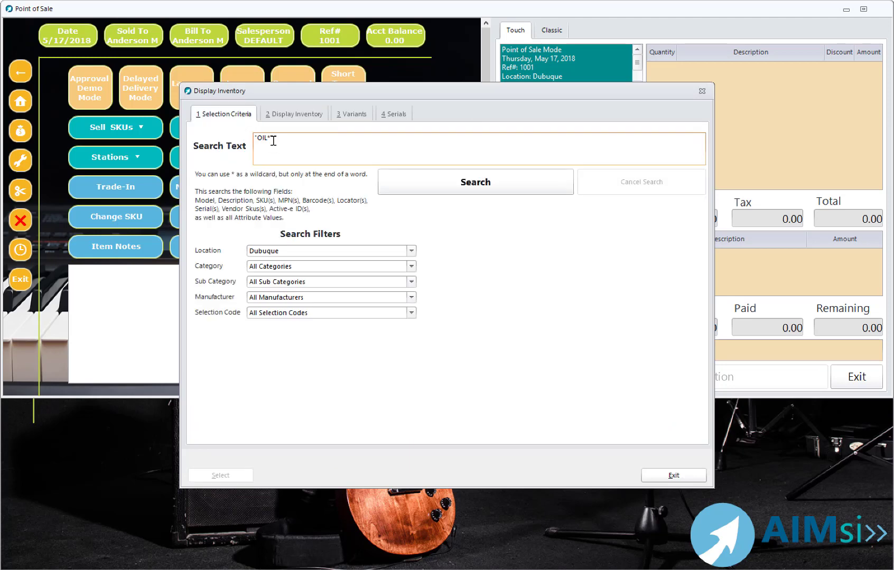
pyautogui.press('Return')
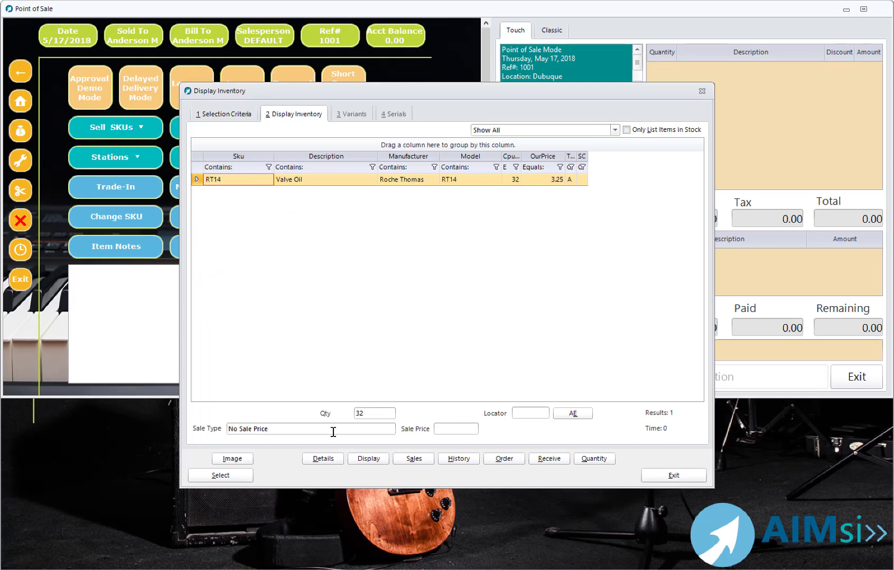
pyautogui.click(219, 475)
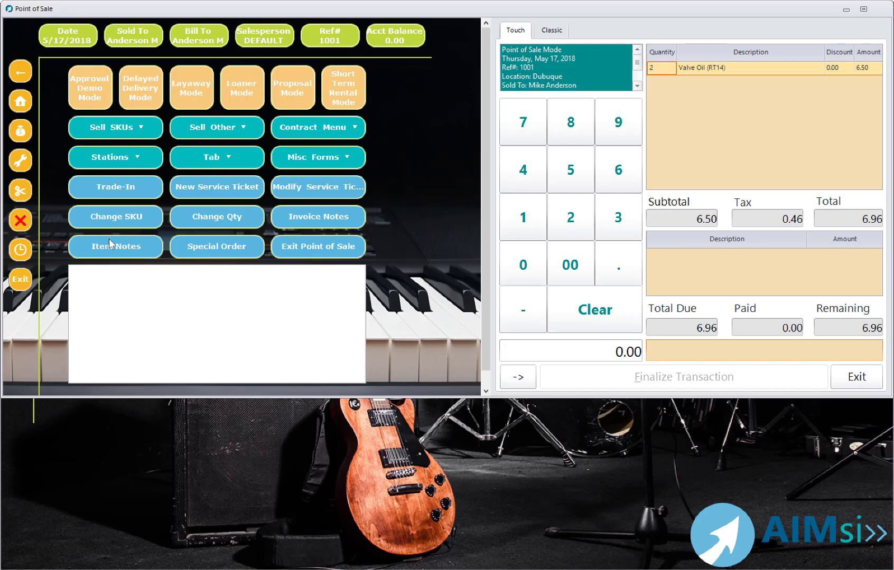
# - Pay for the sale with $20 cash, finalize it without printing a receipt, and acknowledge the change due
pyautogui.press('Return')
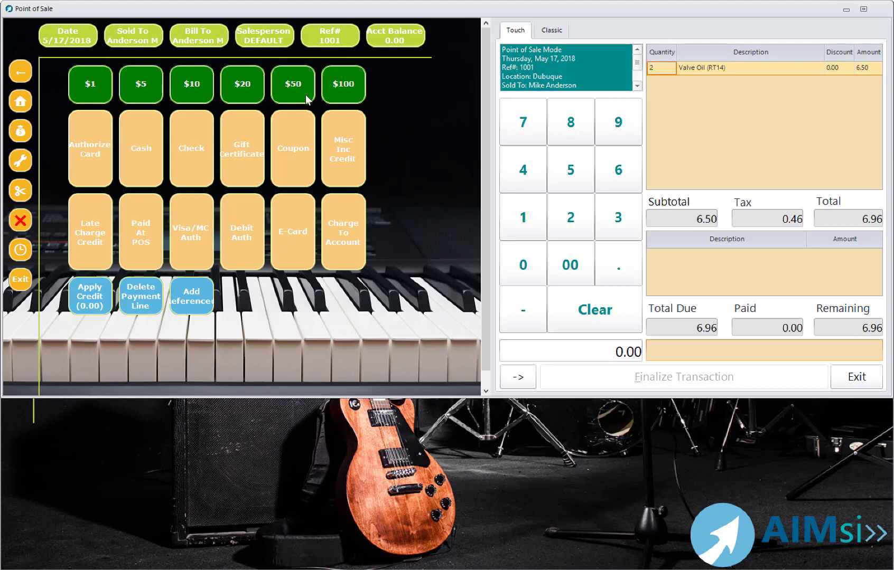
pyautogui.click(239, 91)
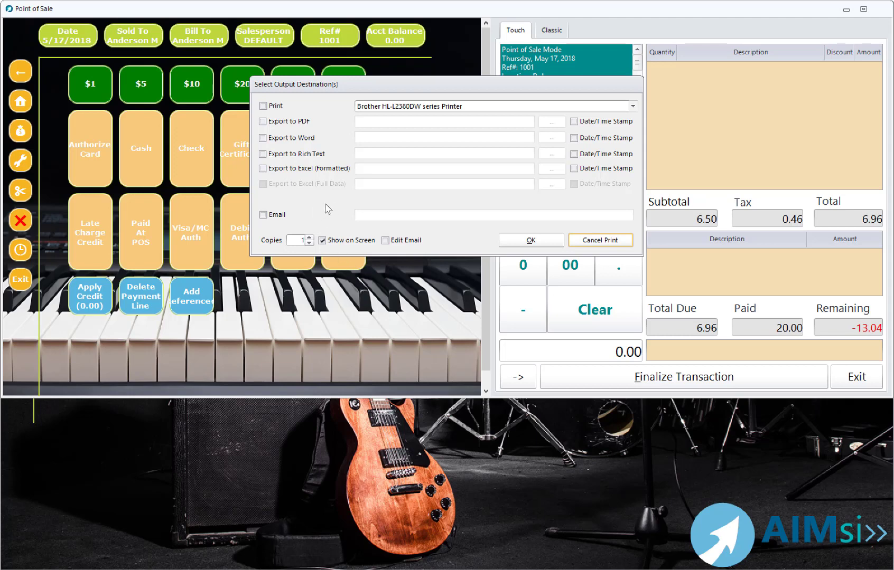
pyautogui.click(605, 245)
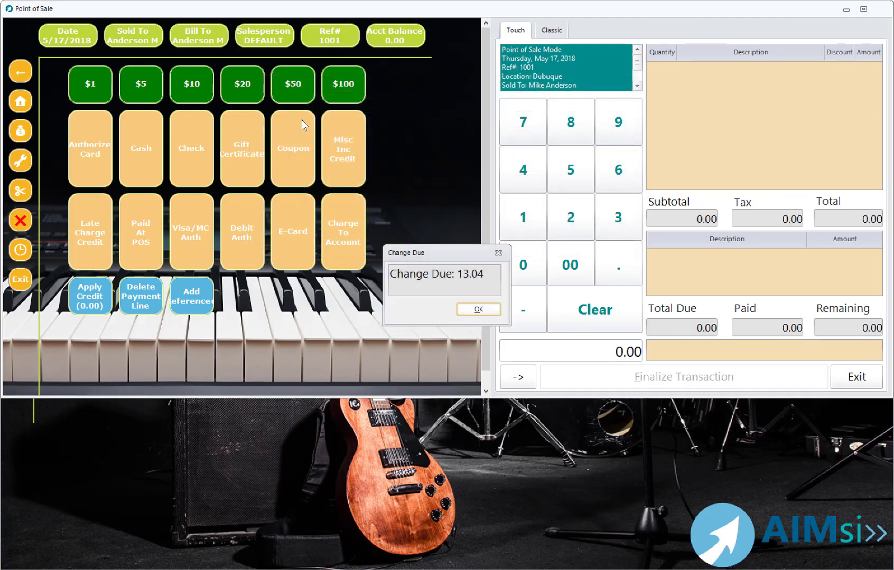
pyautogui.click(485, 311)
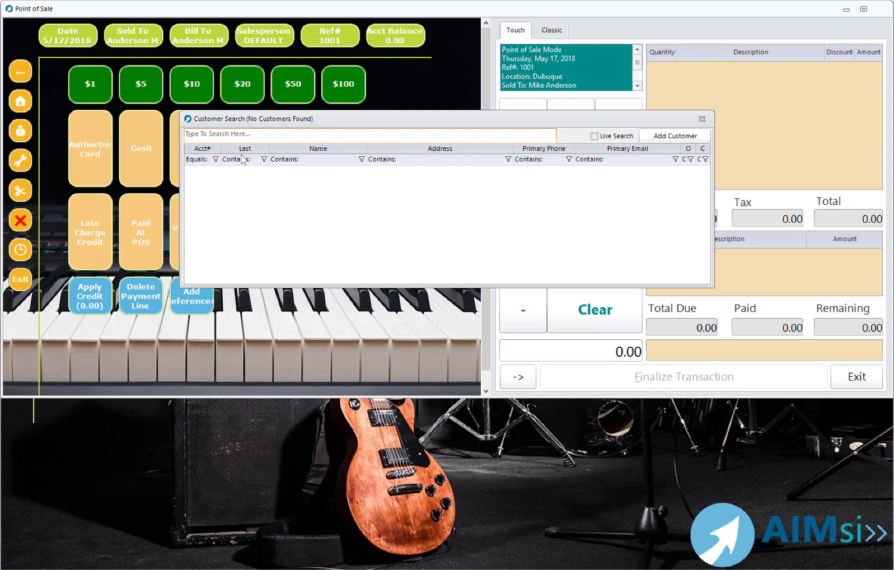
# - Find the same customer by last name, start a new transaction for them, and open their invoice history
pyautogui.write('ANDER')
pyautogui.press('Return')
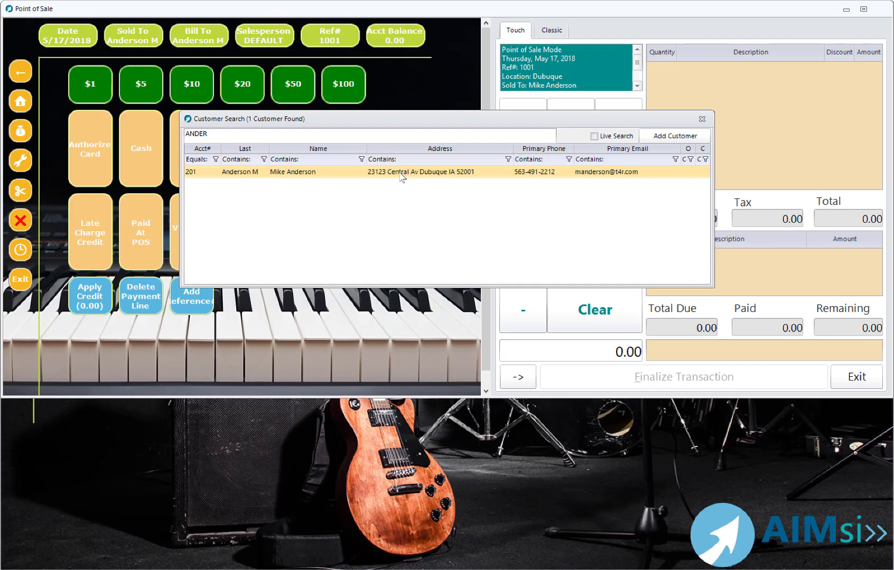
pyautogui.press('Return')
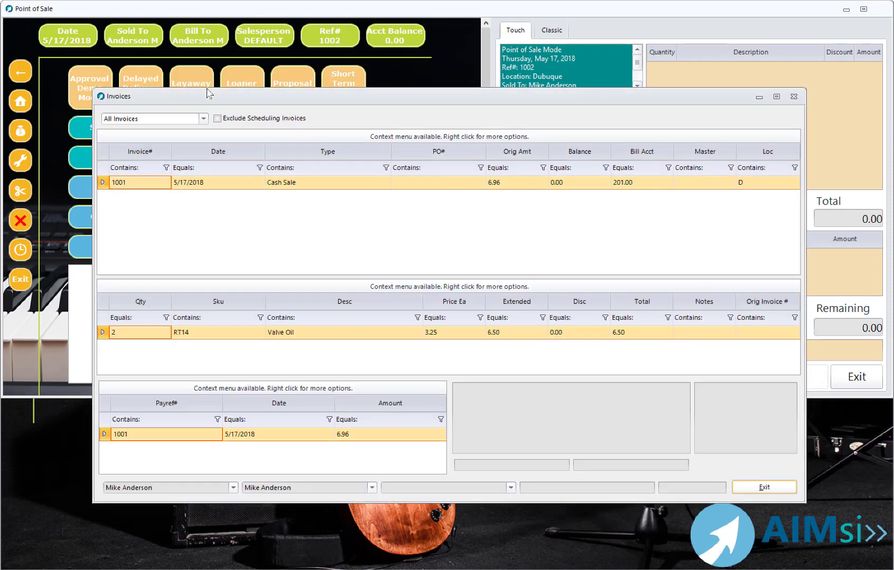
# - Review the options offered for the line item, invoice and payment, and view the payment's details
pyautogui.rightClick(337, 331)
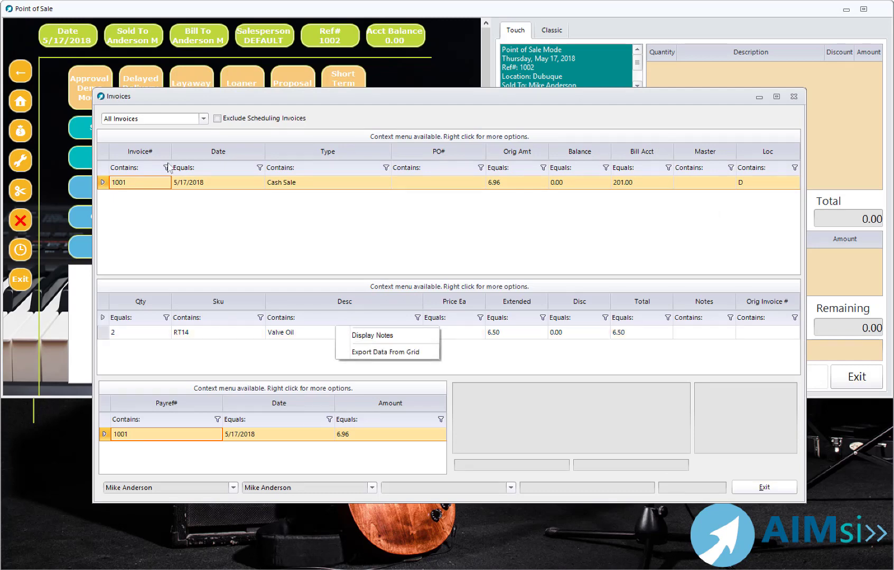
pyautogui.rightClick(287, 188)
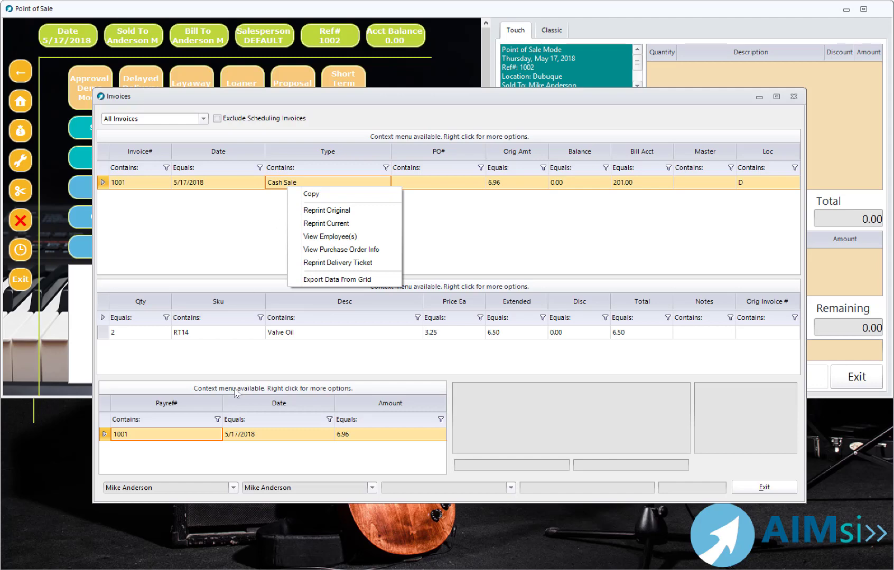
pyautogui.rightClick(239, 437)
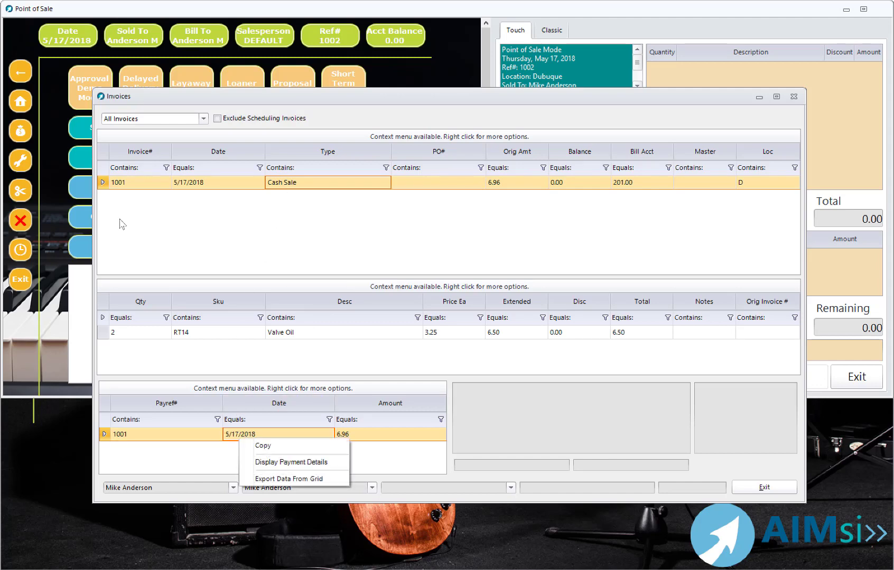
pyautogui.click(258, 461)
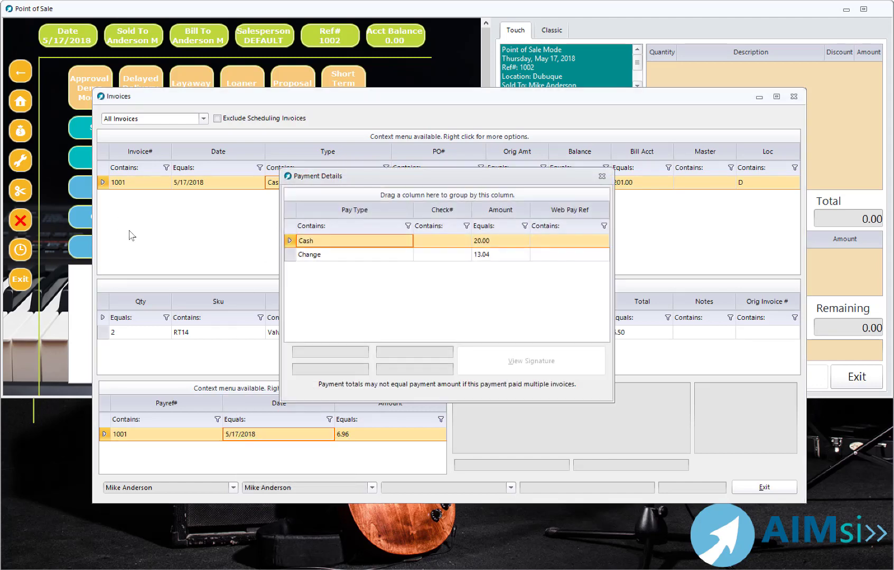
pyautogui.click(600, 175)
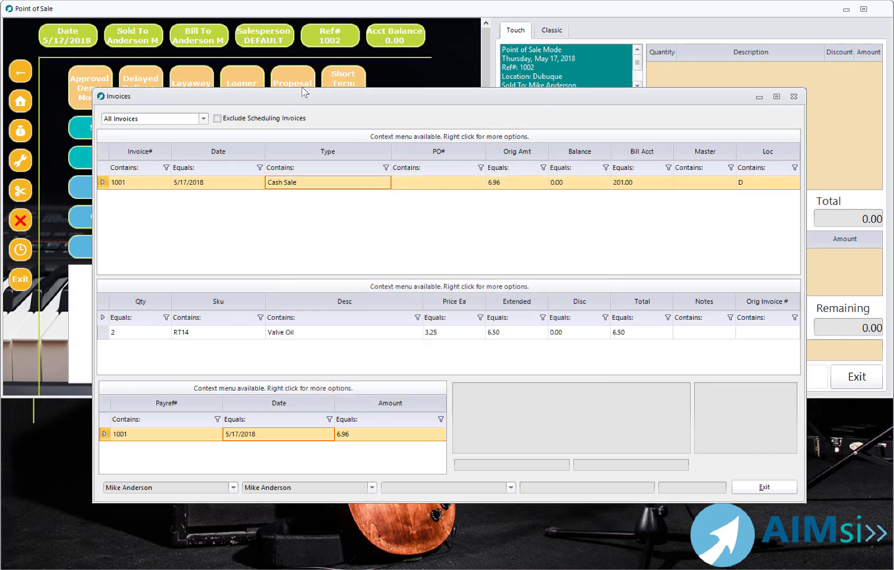
# - Close the invoices and customer history windows and leave the point of sale
pyautogui.click(764, 487)
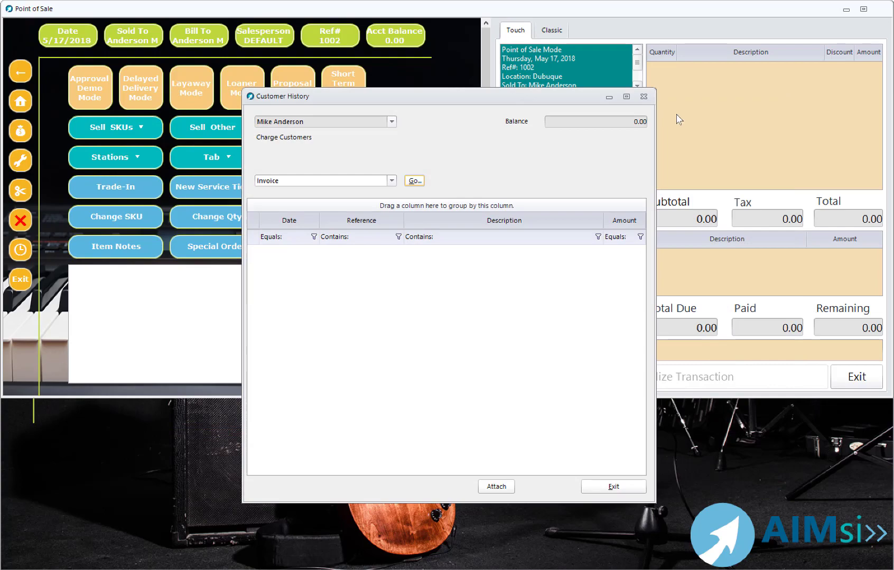
pyautogui.click(643, 97)
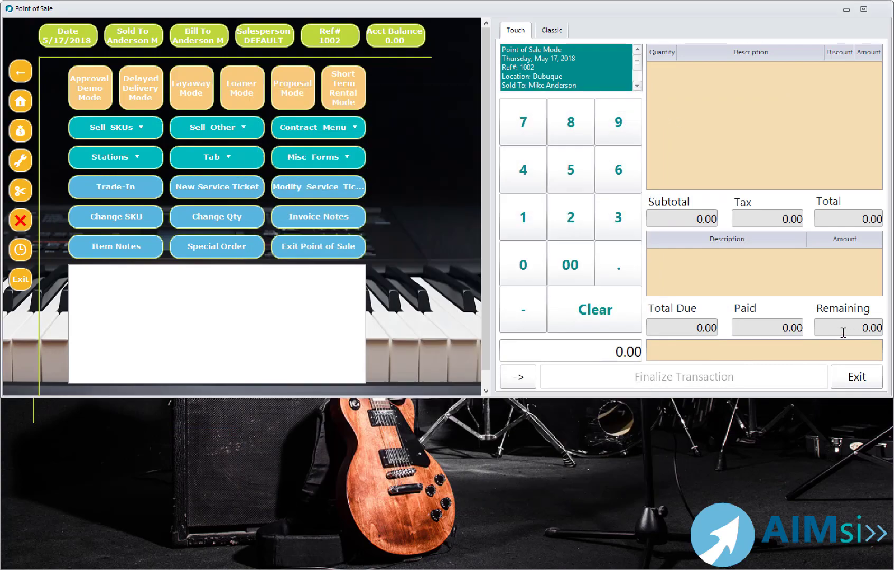
pyautogui.click(856, 376)
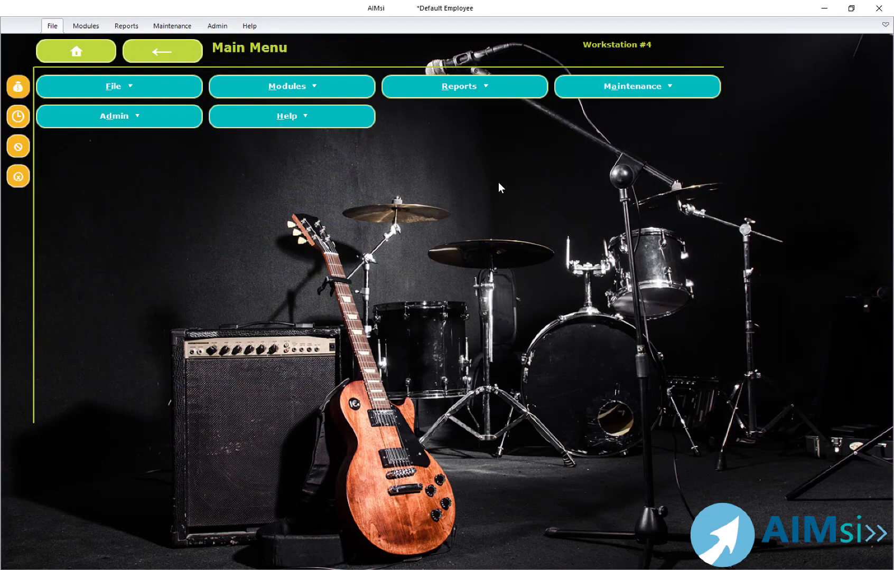
# - Run the General Ledger report List Ledger by Ref# for 5/17/2018 to 5/17/2018 across all workstations
pyautogui.click(461, 88)
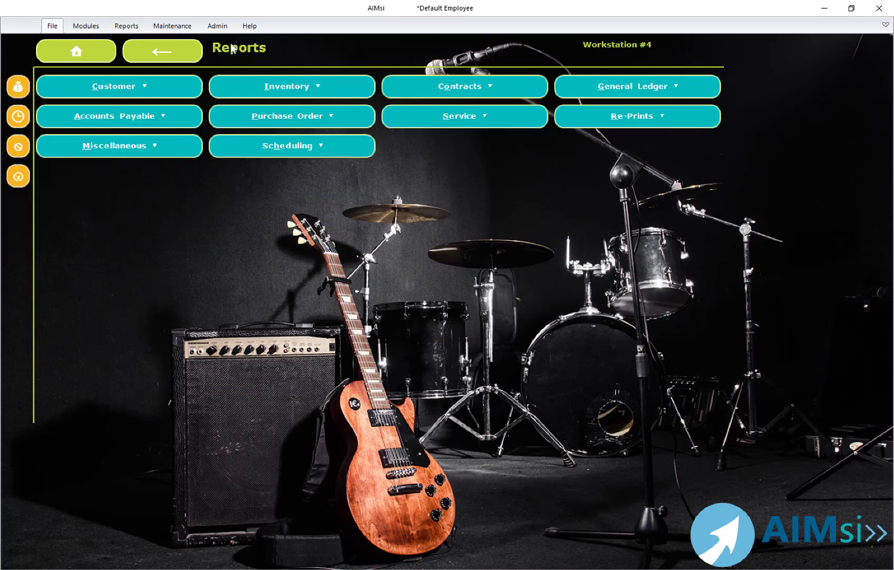
pyautogui.click(611, 92)
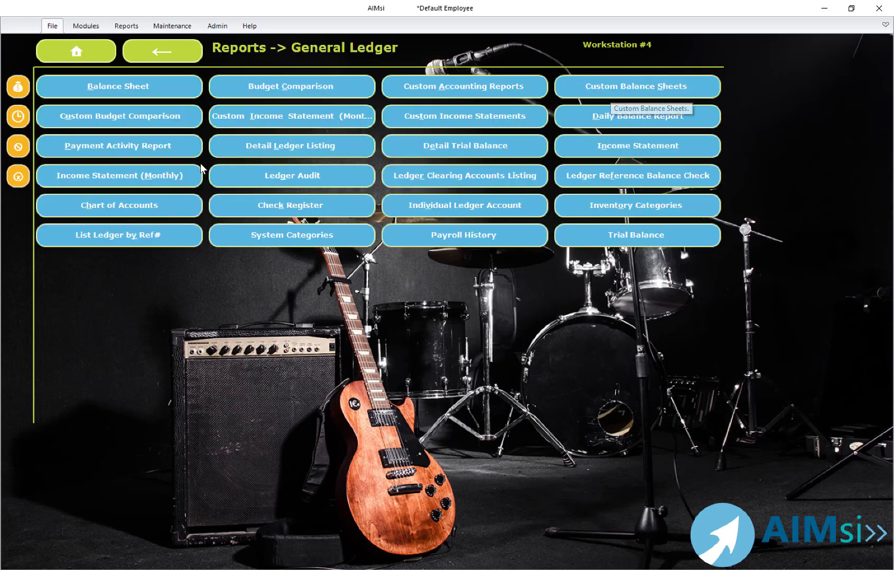
pyautogui.click(118, 239)
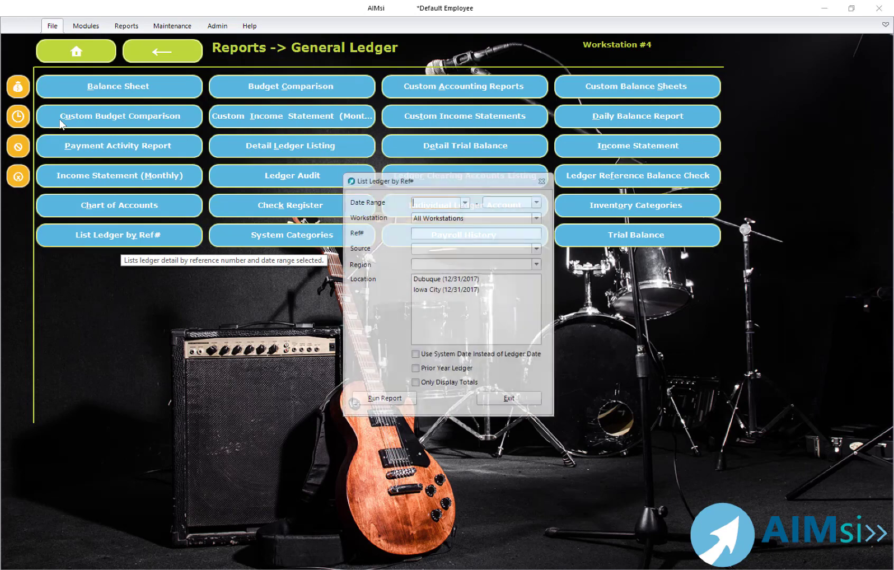
pyautogui.press('space')
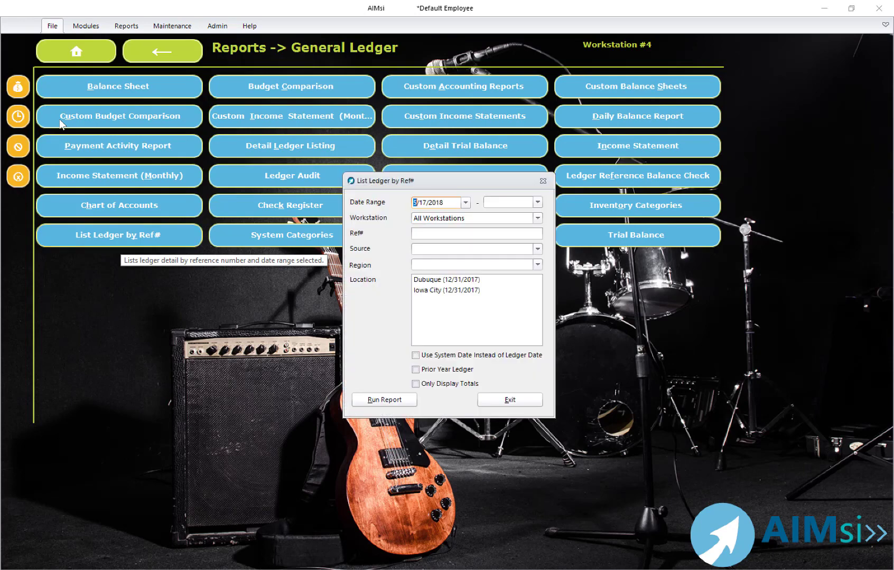
pyautogui.press('Tab')
pyautogui.press('space')
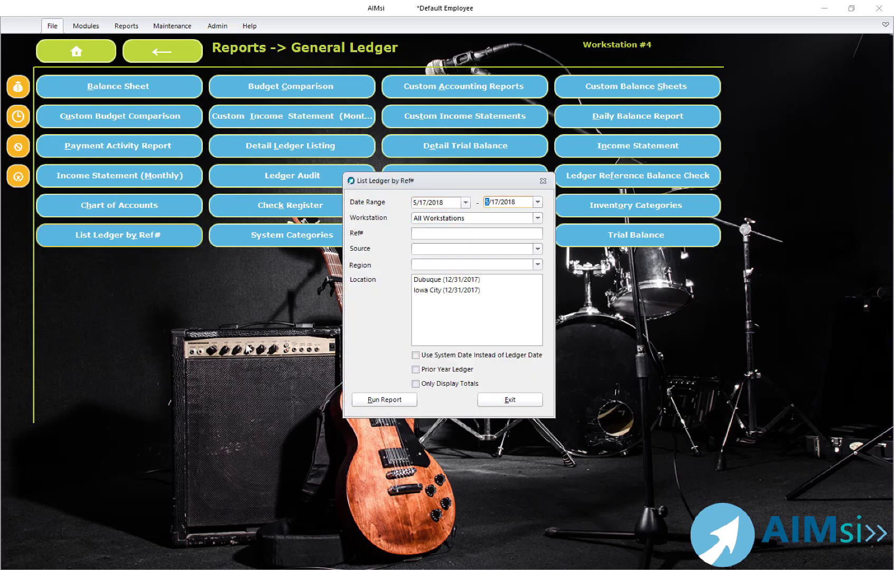
pyautogui.click(375, 402)
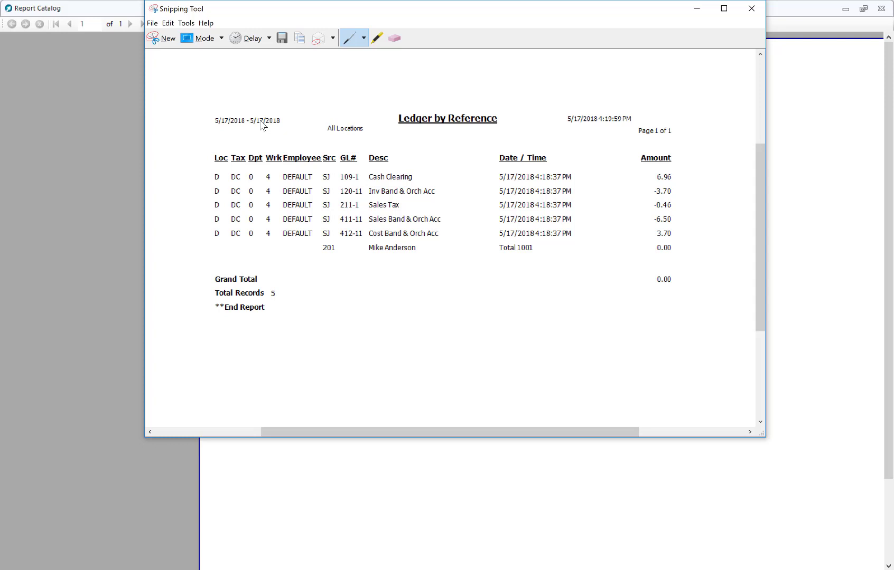
# - In the Snipping Tool capture of the report, pen-mark the five ledger amounts and the Inv Band & Orch Acc description
pyautogui.moveTo(676, 177)
pyautogui.mouseDown()
pyautogui.moveTo(686, 178)
pyautogui.moveTo(677, 177)
pyautogui.mouseUp()
pyautogui.moveTo(439, 193); pyautogui.dragTo(458, 190)
pyautogui.moveTo(682, 192); pyautogui.dragTo(690, 191)
pyautogui.moveTo(678, 206); pyautogui.dragTo(690, 204)
pyautogui.moveTo(681, 218)
pyautogui.mouseDown()
pyautogui.moveTo(698, 219)
pyautogui.moveTo(678, 217)
pyautogui.moveTo(686, 234)
pyautogui.mouseUp()
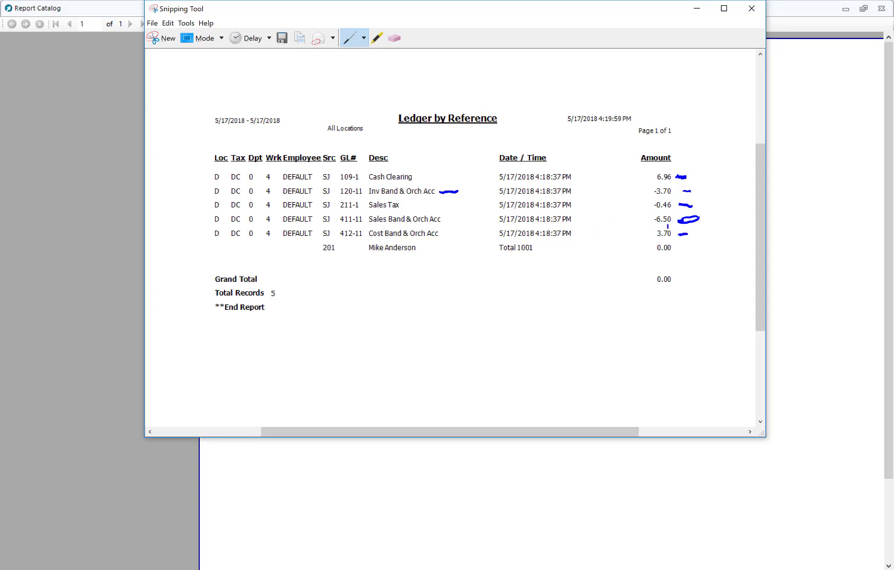